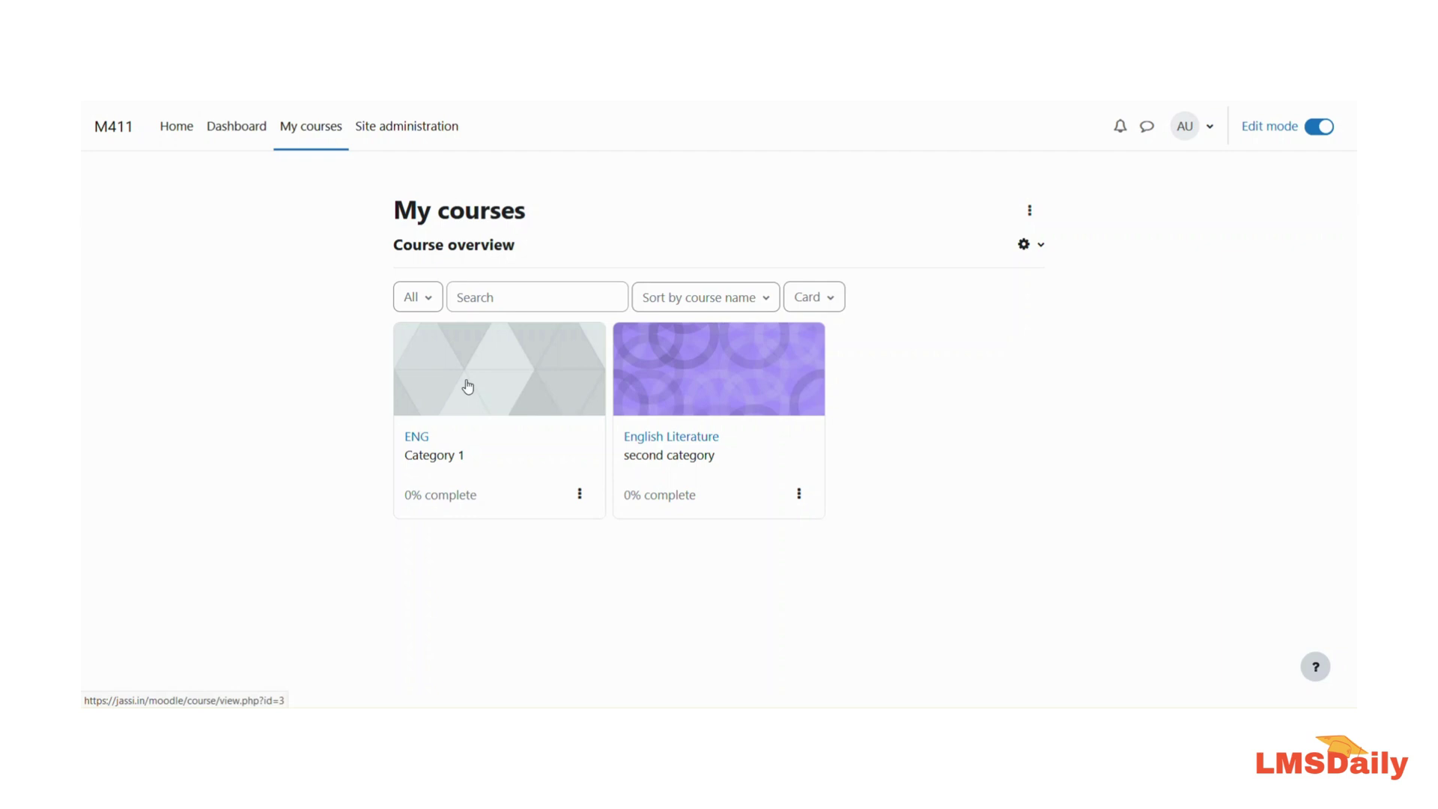
Open the ENG course and go to its Course reuse import page from the More menu
click(468, 386)
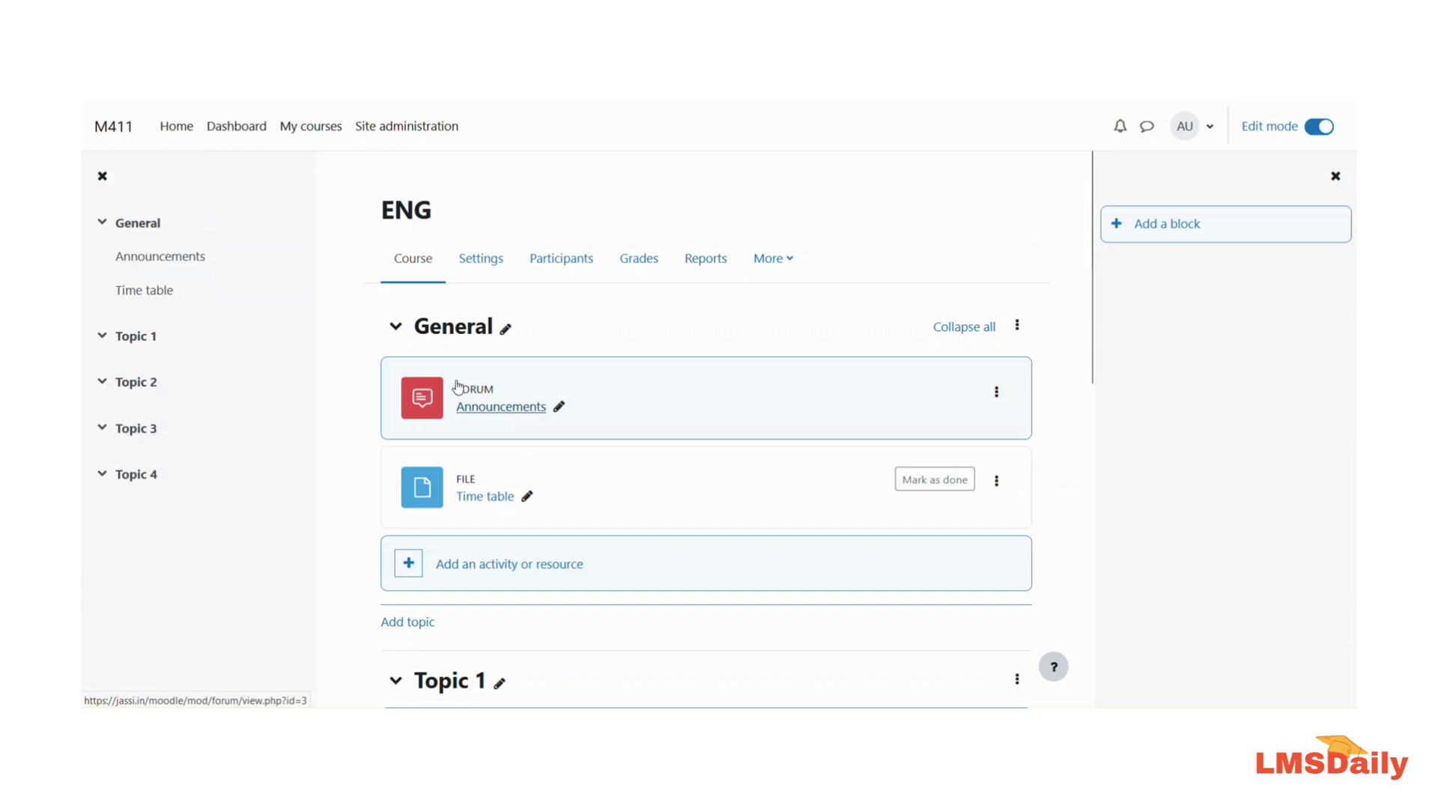
click(772, 258)
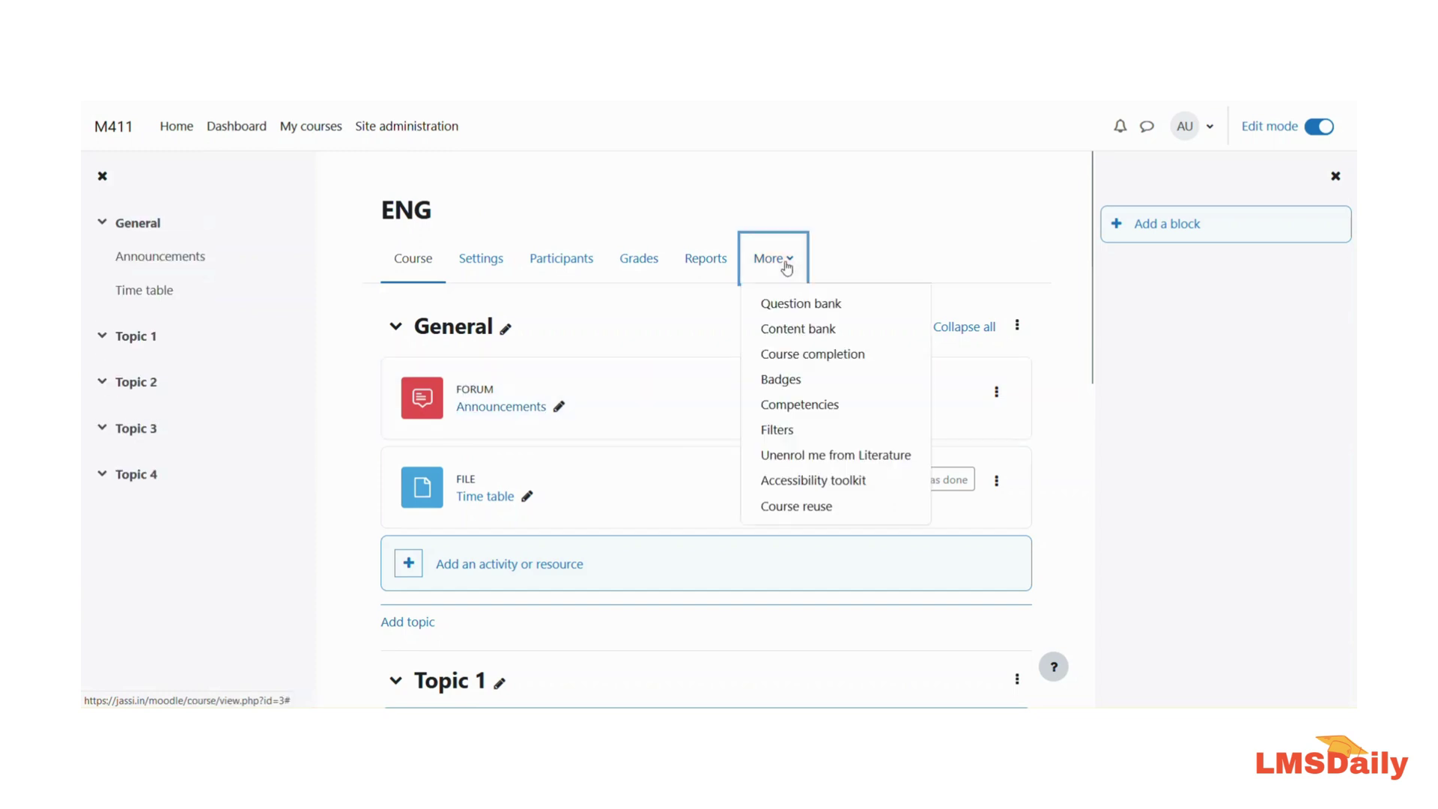
click(805, 509)
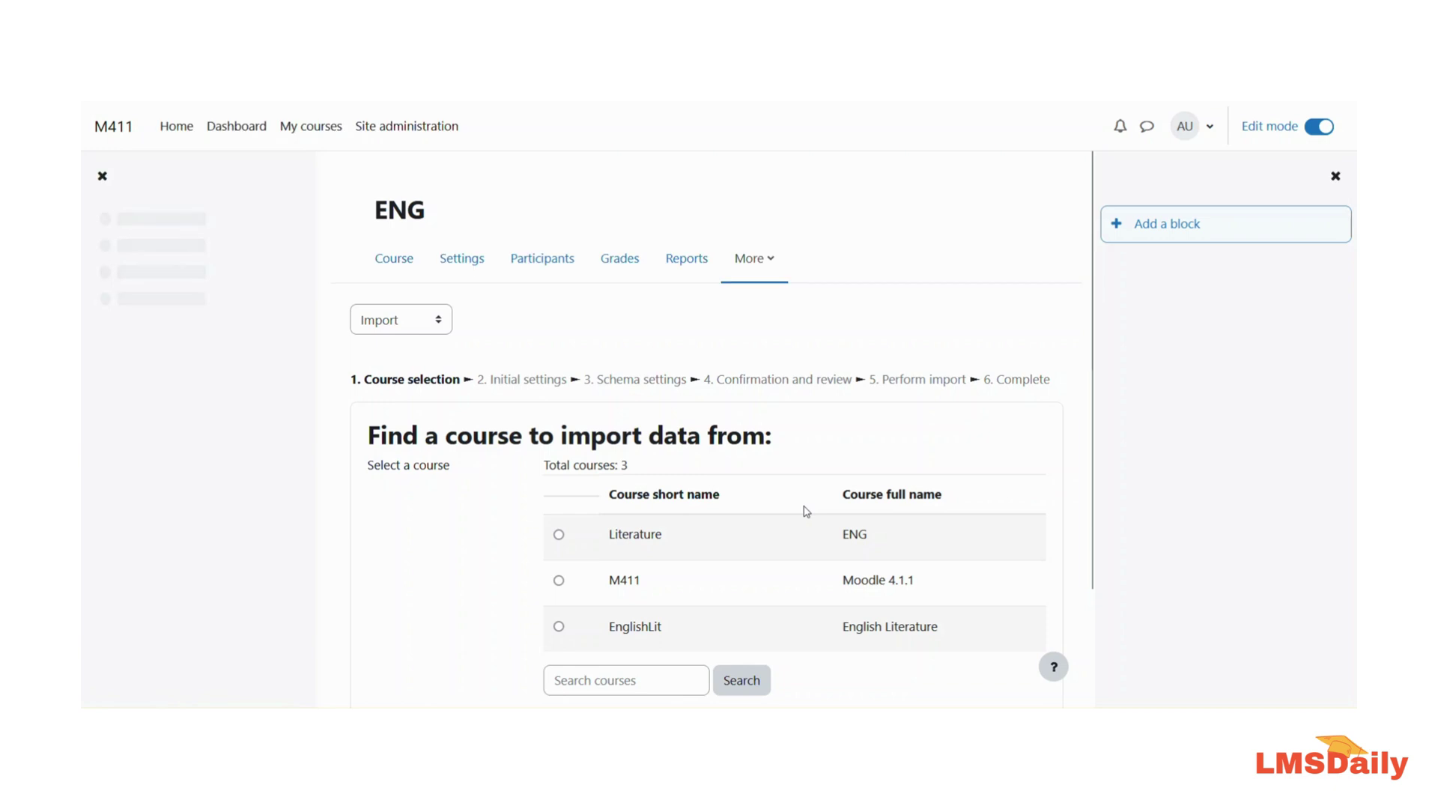
Keep Import as the reuse action and select Moodle 4.1.1 (M411) as the source course
click(411, 327)
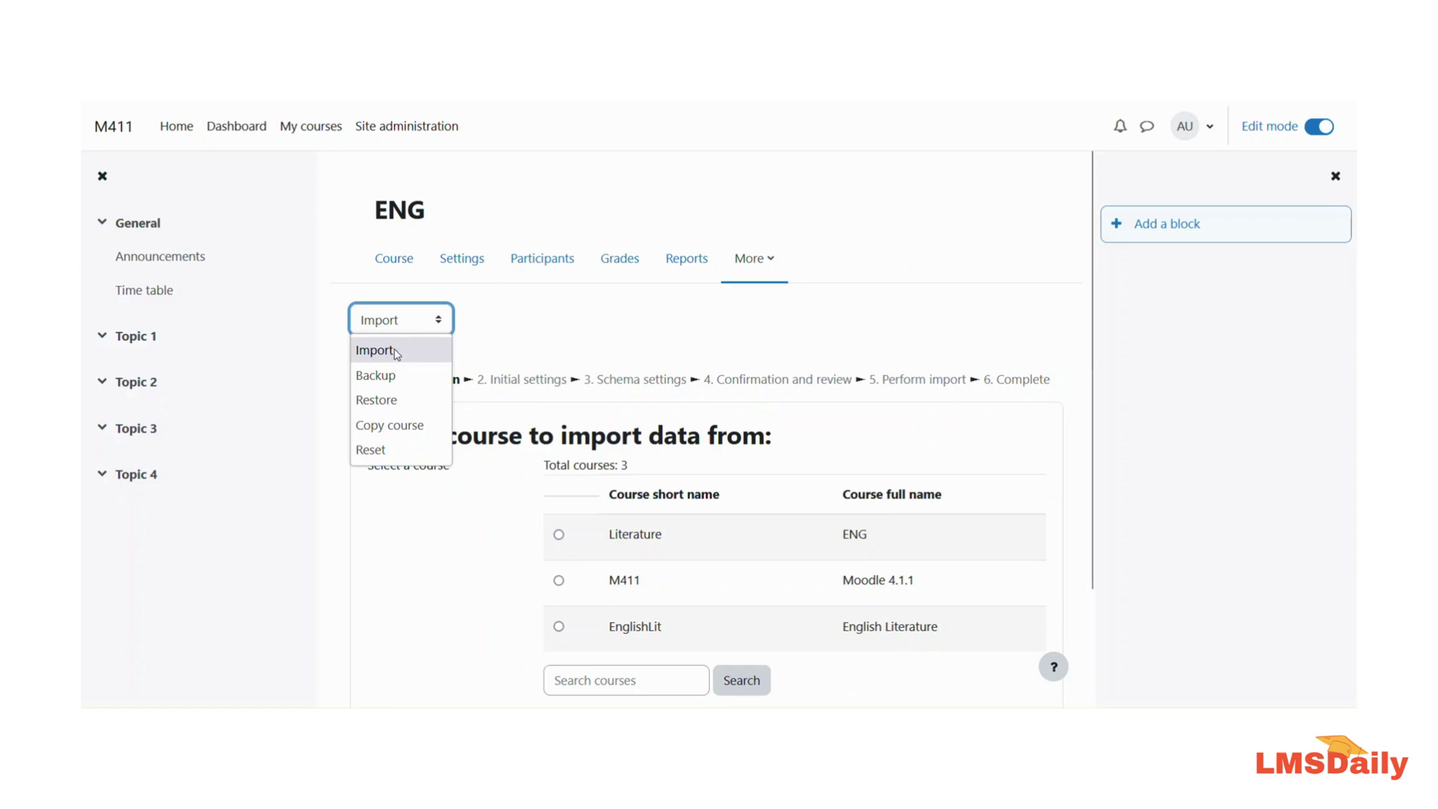
click(524, 334)
click(524, 335)
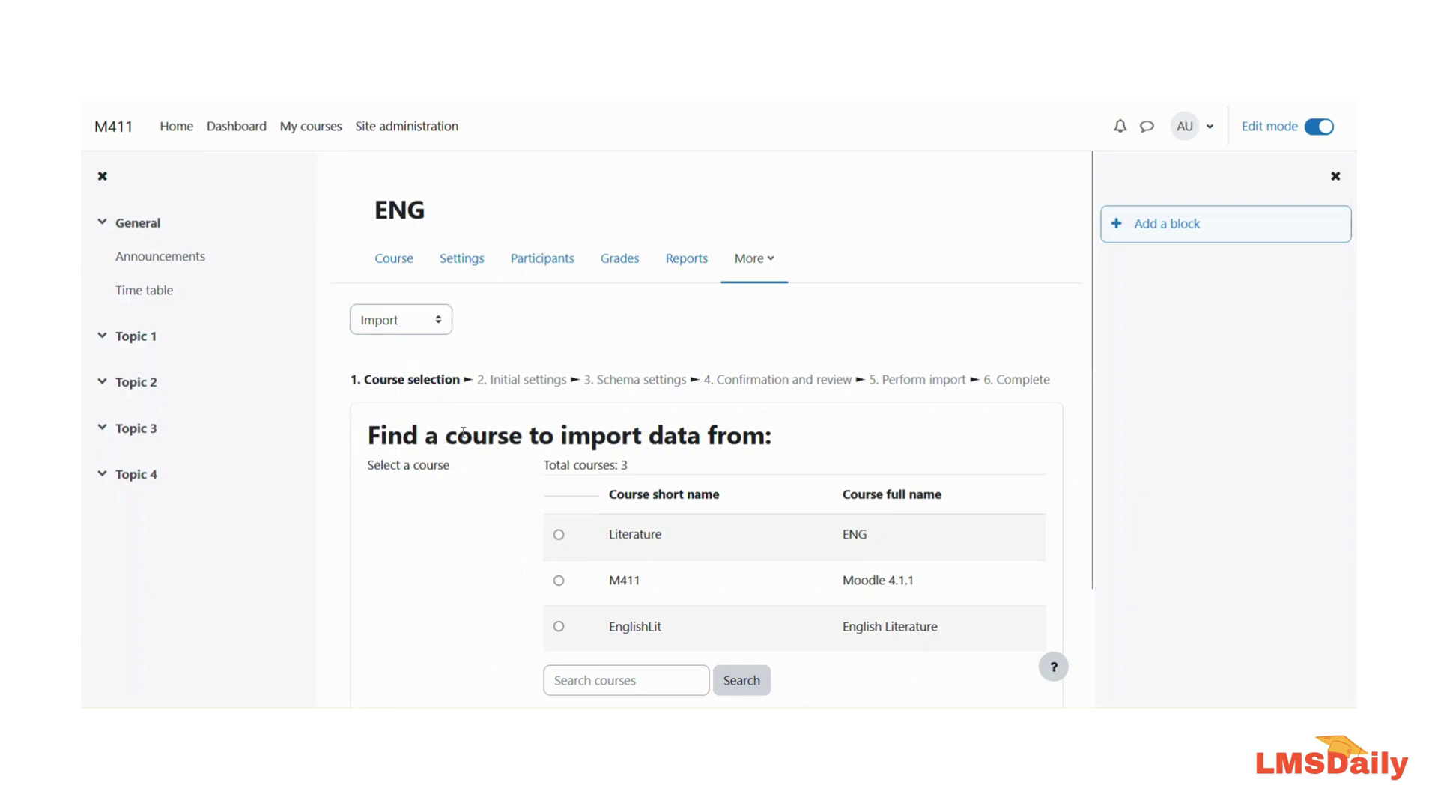
scroll(463, 432, down, 2)
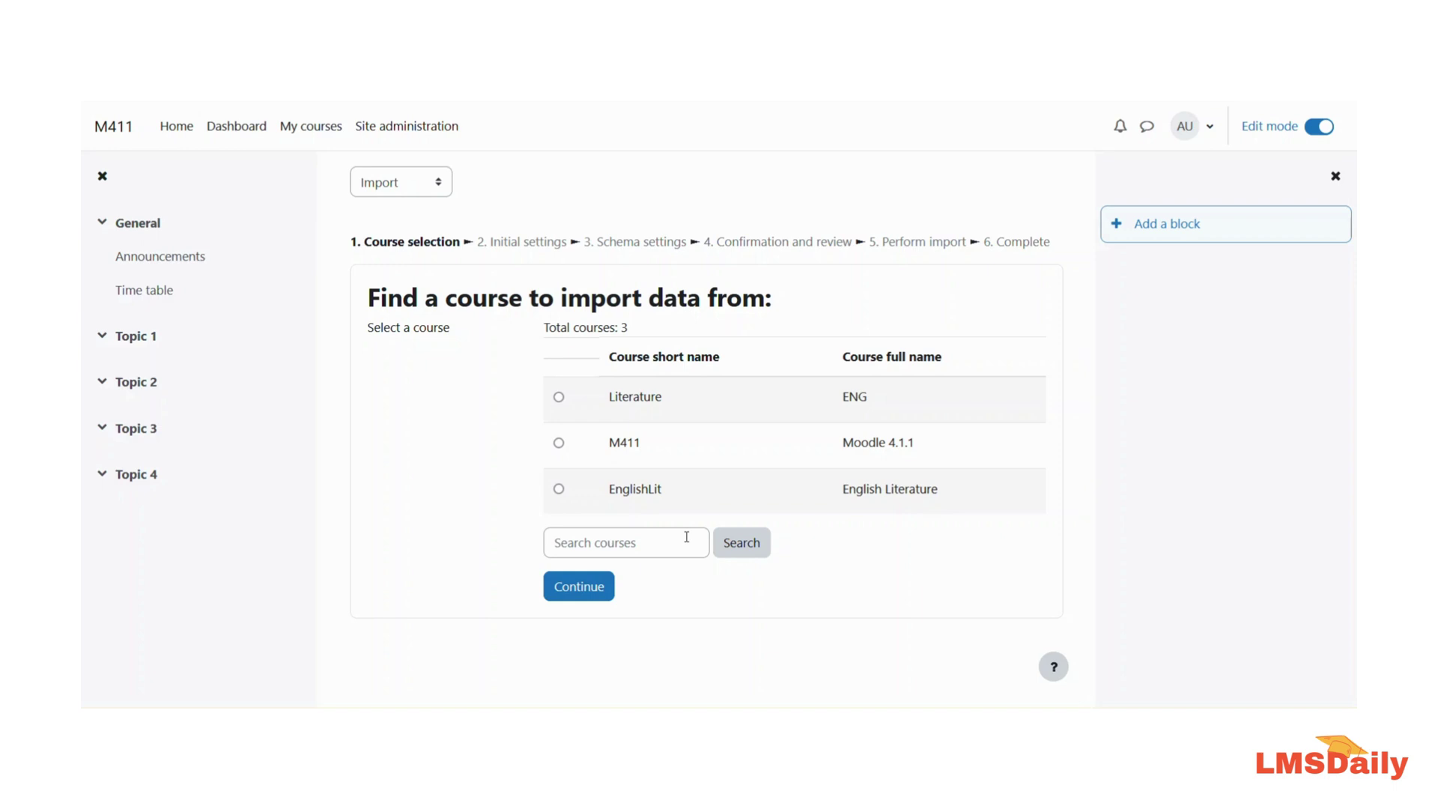
click(559, 443)
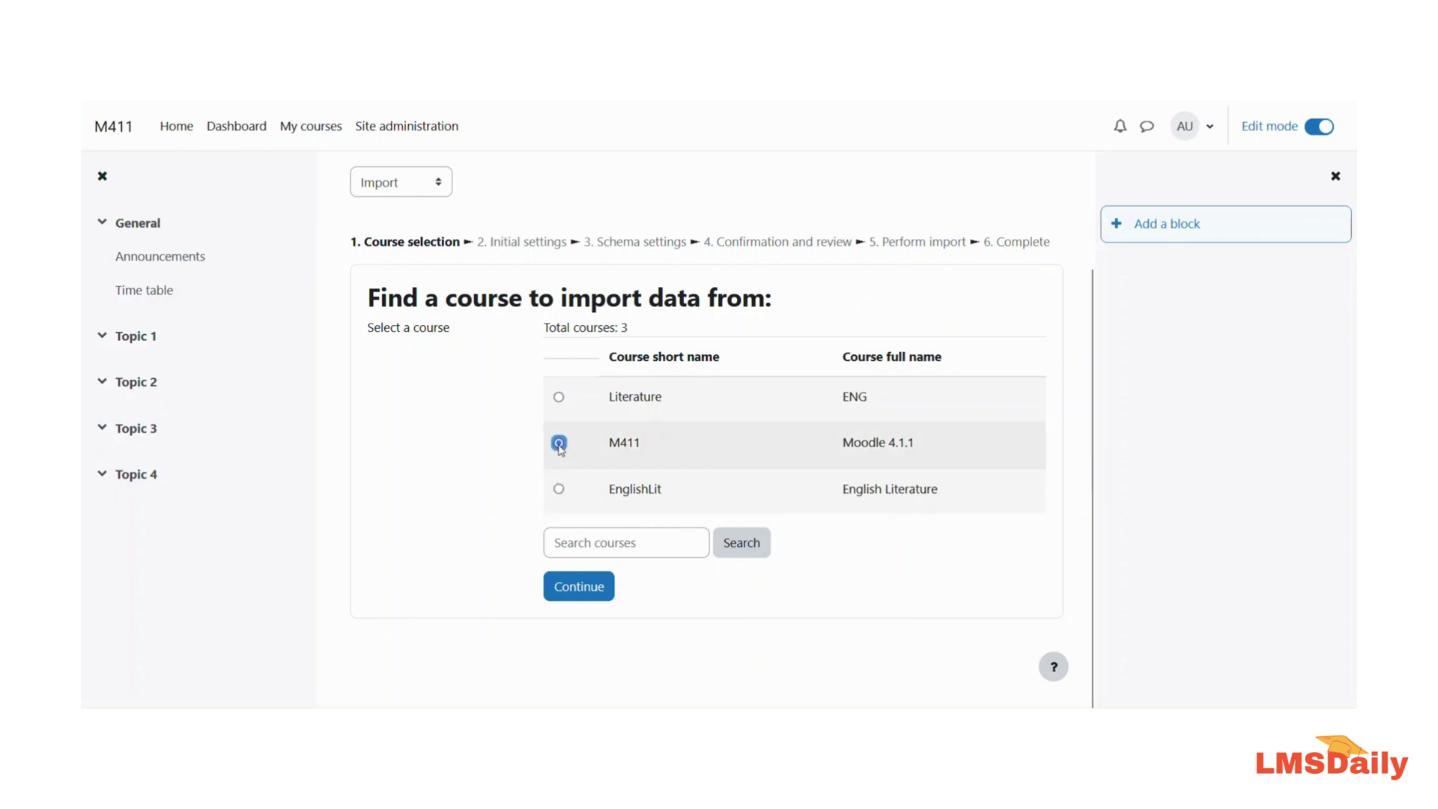
Continue to the initial settings and exclude blocks, files and filters from the import
click(578, 586)
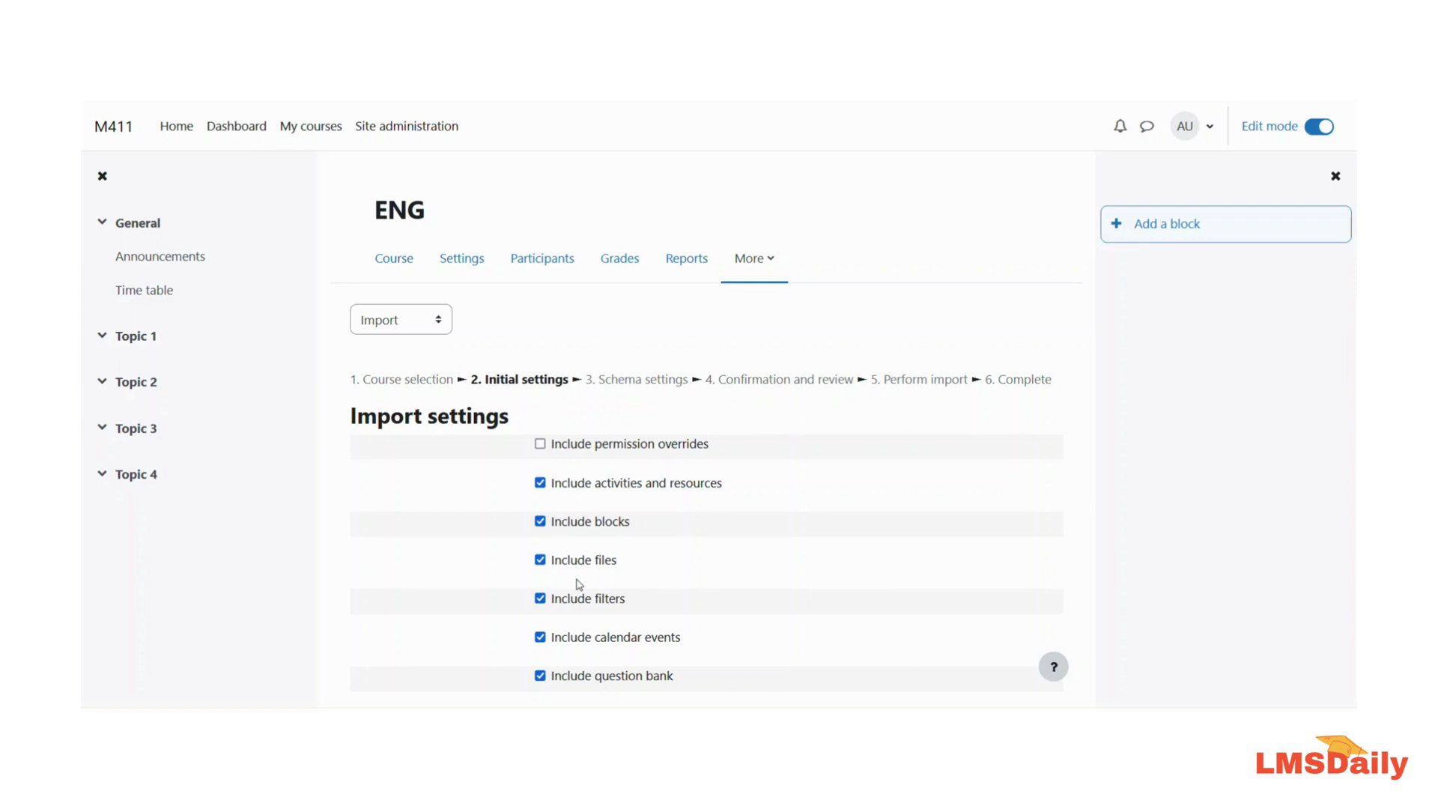
click(541, 523)
click(540, 560)
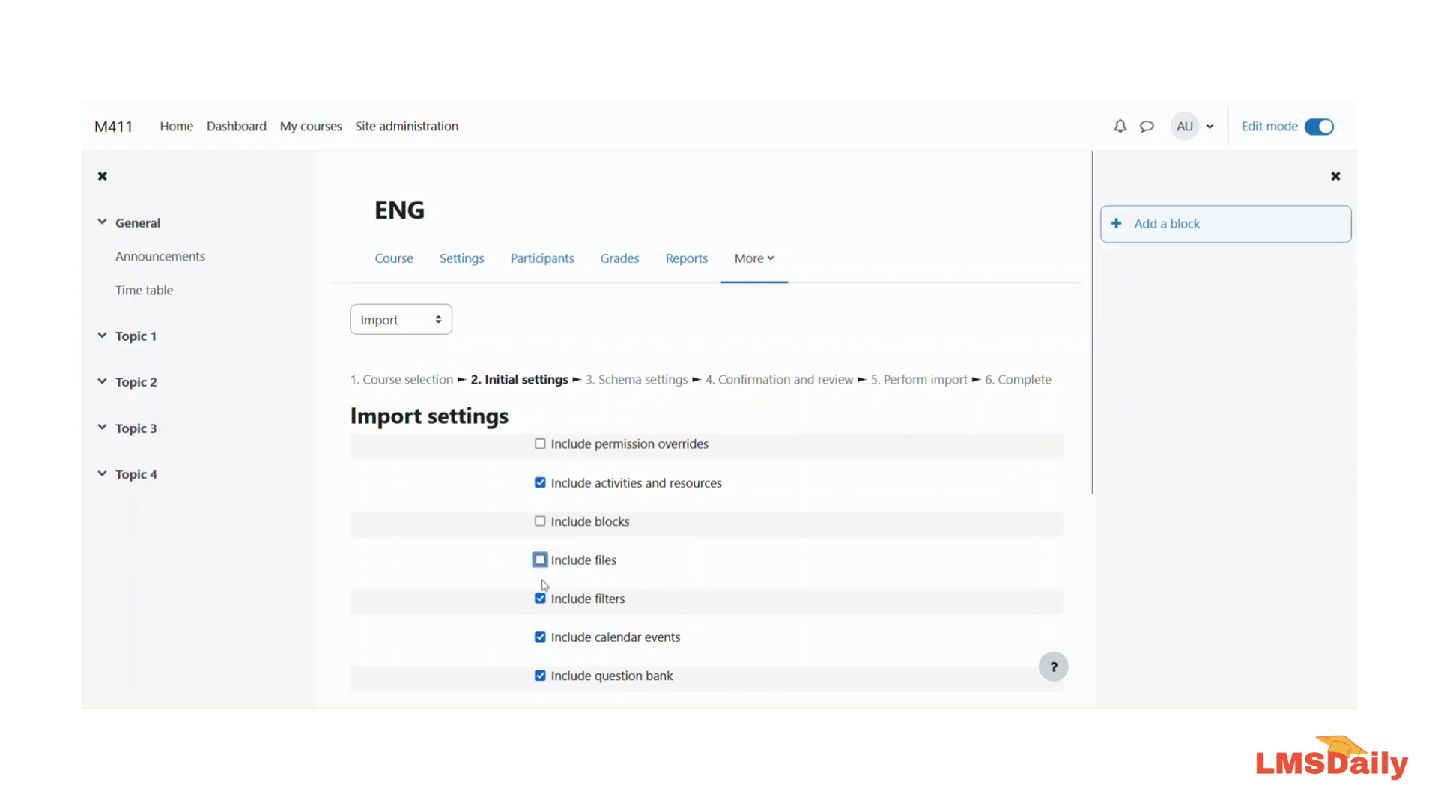
click(540, 598)
scroll(567, 554, down, 2)
Exclude calendar events, question bank, groups, competencies, custom fields, content bank and legacy files
click(540, 488)
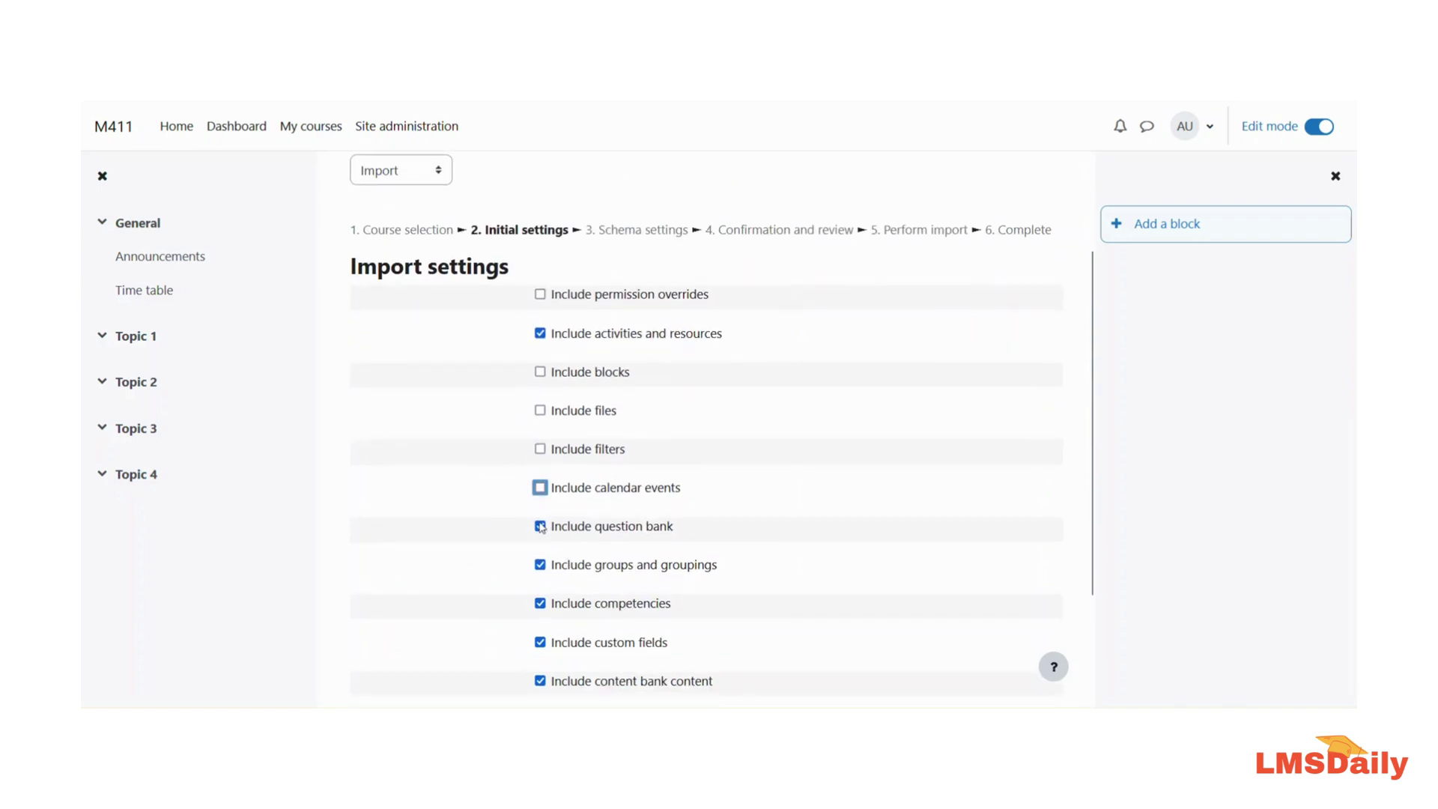
click(540, 527)
click(539, 565)
click(540, 604)
click(540, 642)
scroll(540, 642, down, 2)
click(540, 532)
click(540, 569)
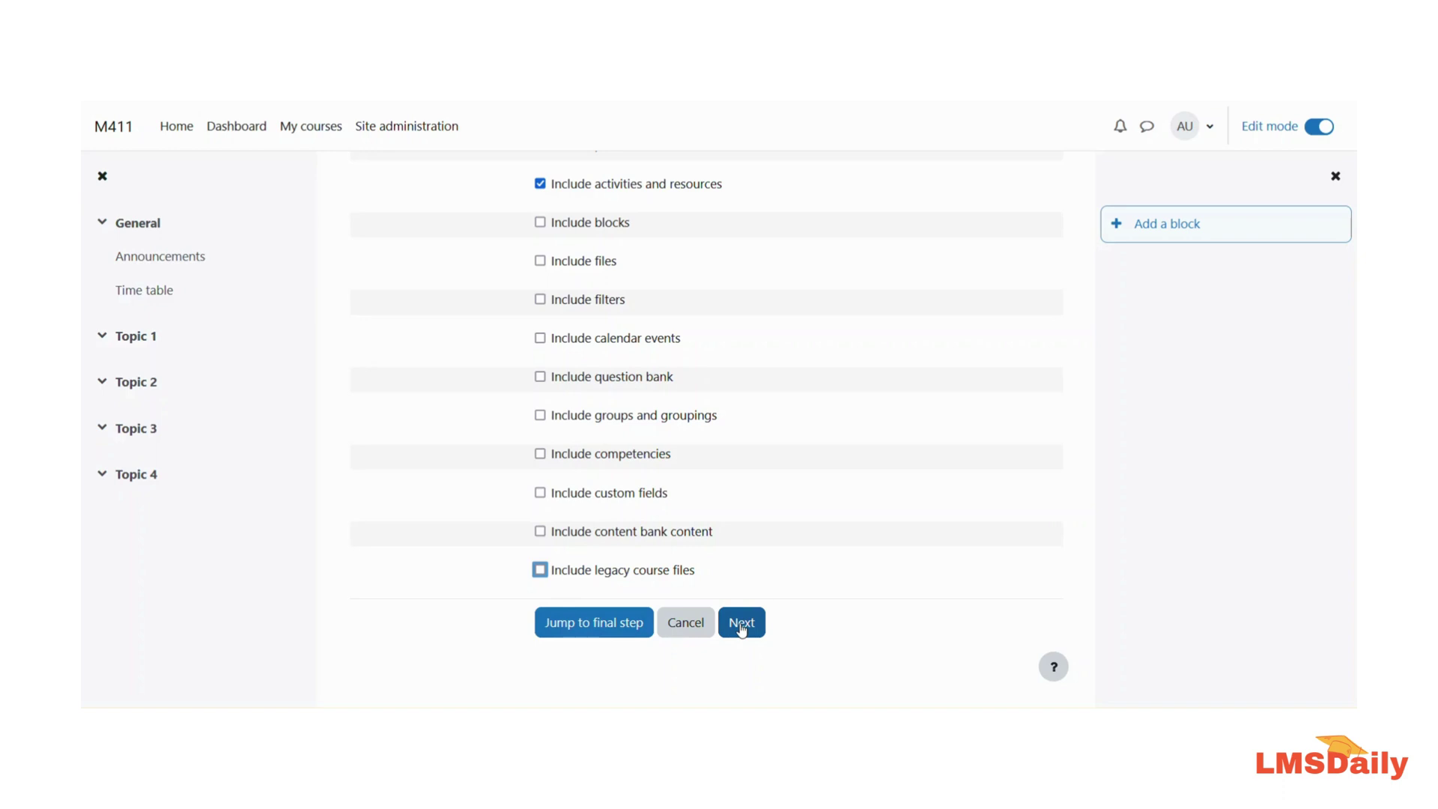
Move to the schema step and exclude Topics 1, 2, 3 and 4 from the import
click(742, 628)
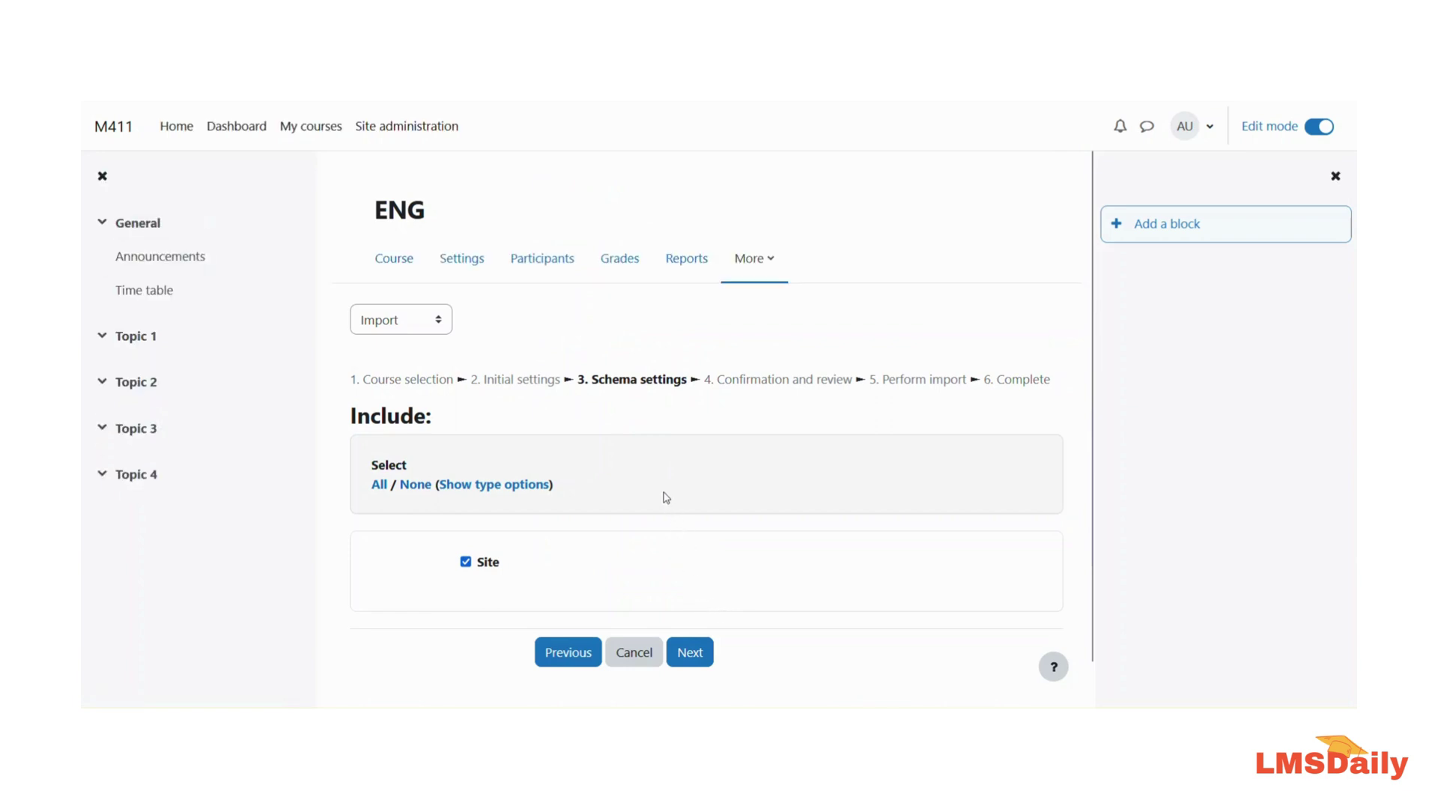
scroll(667, 498, down, 1)
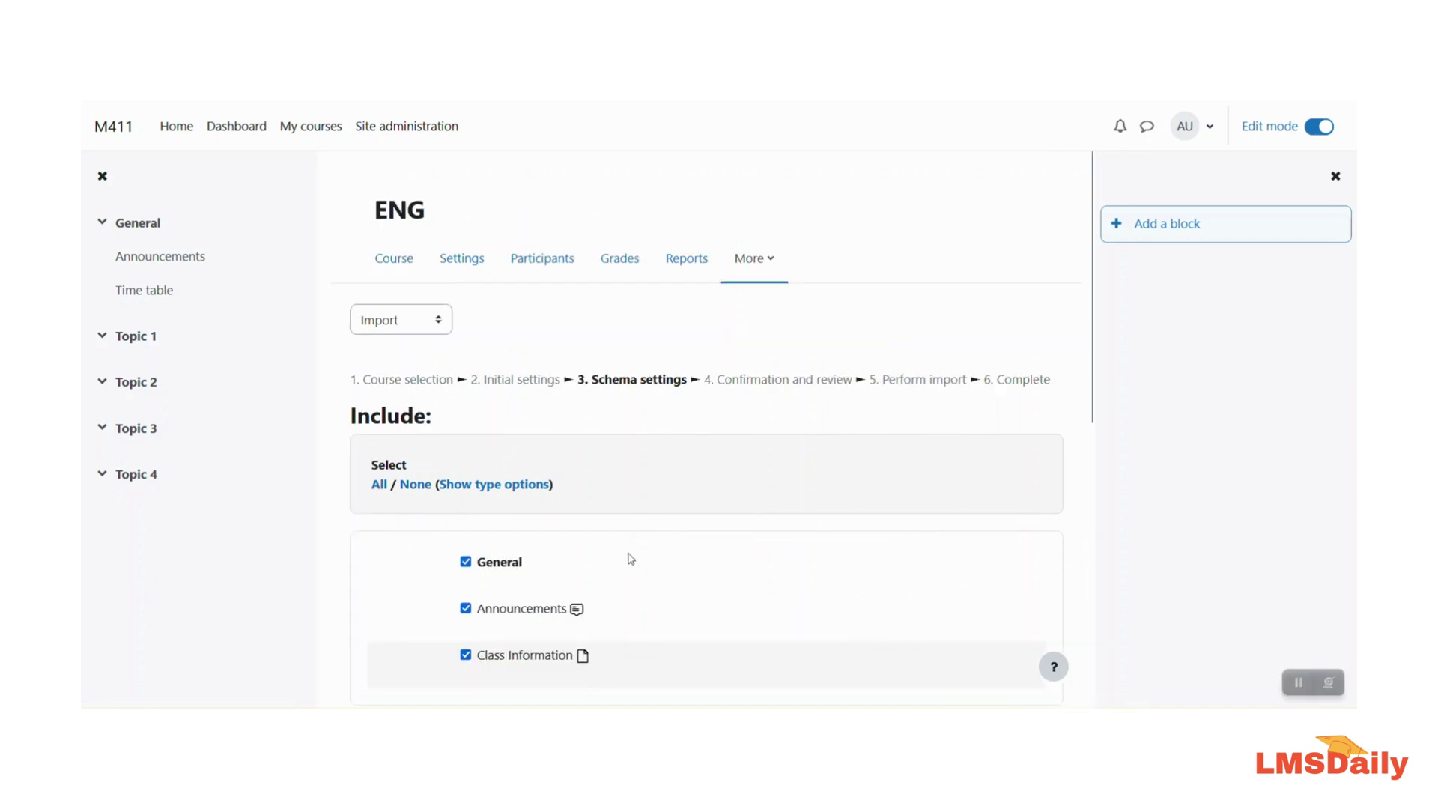
scroll(630, 559, down, 2)
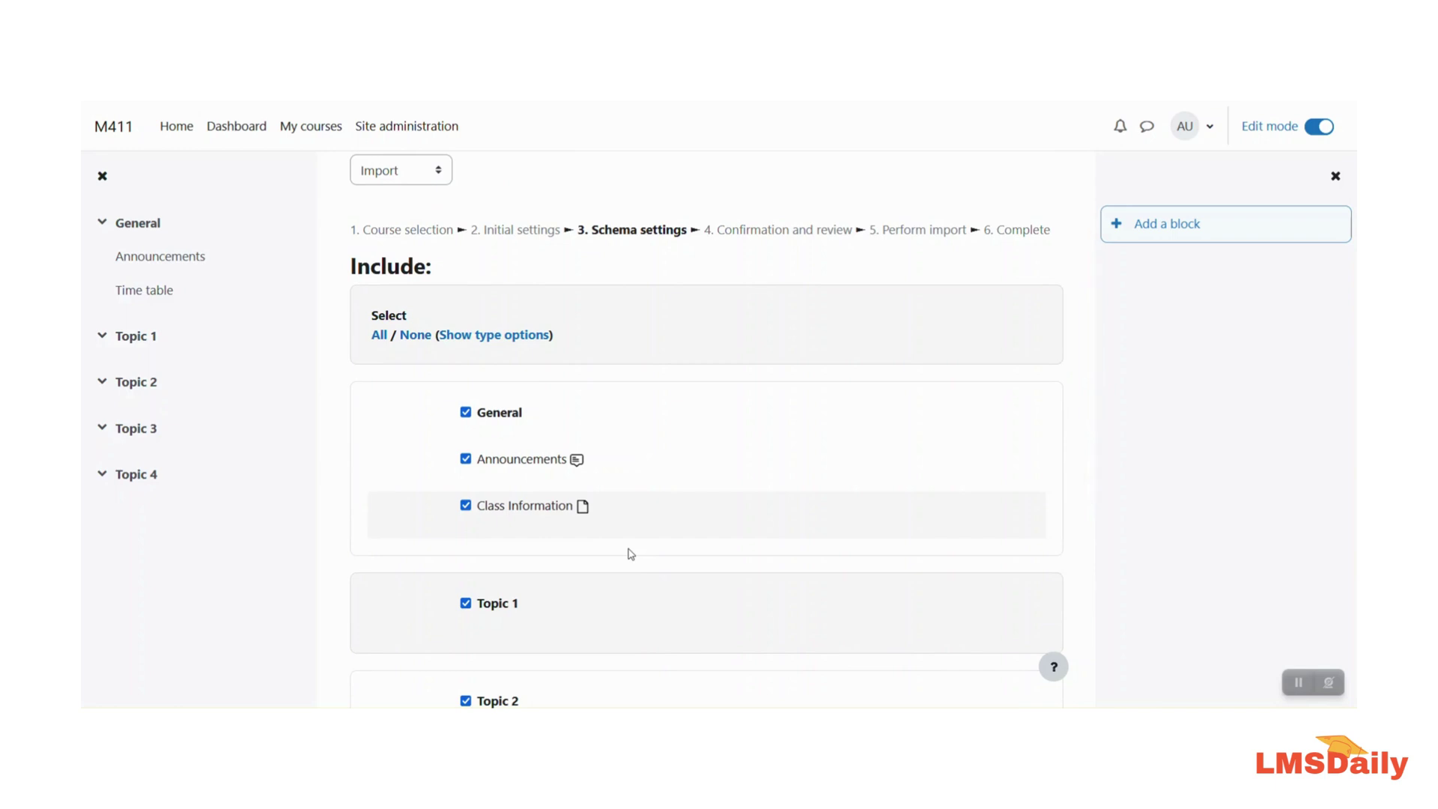
click(466, 603)
scroll(470, 592, down, 2)
click(466, 551)
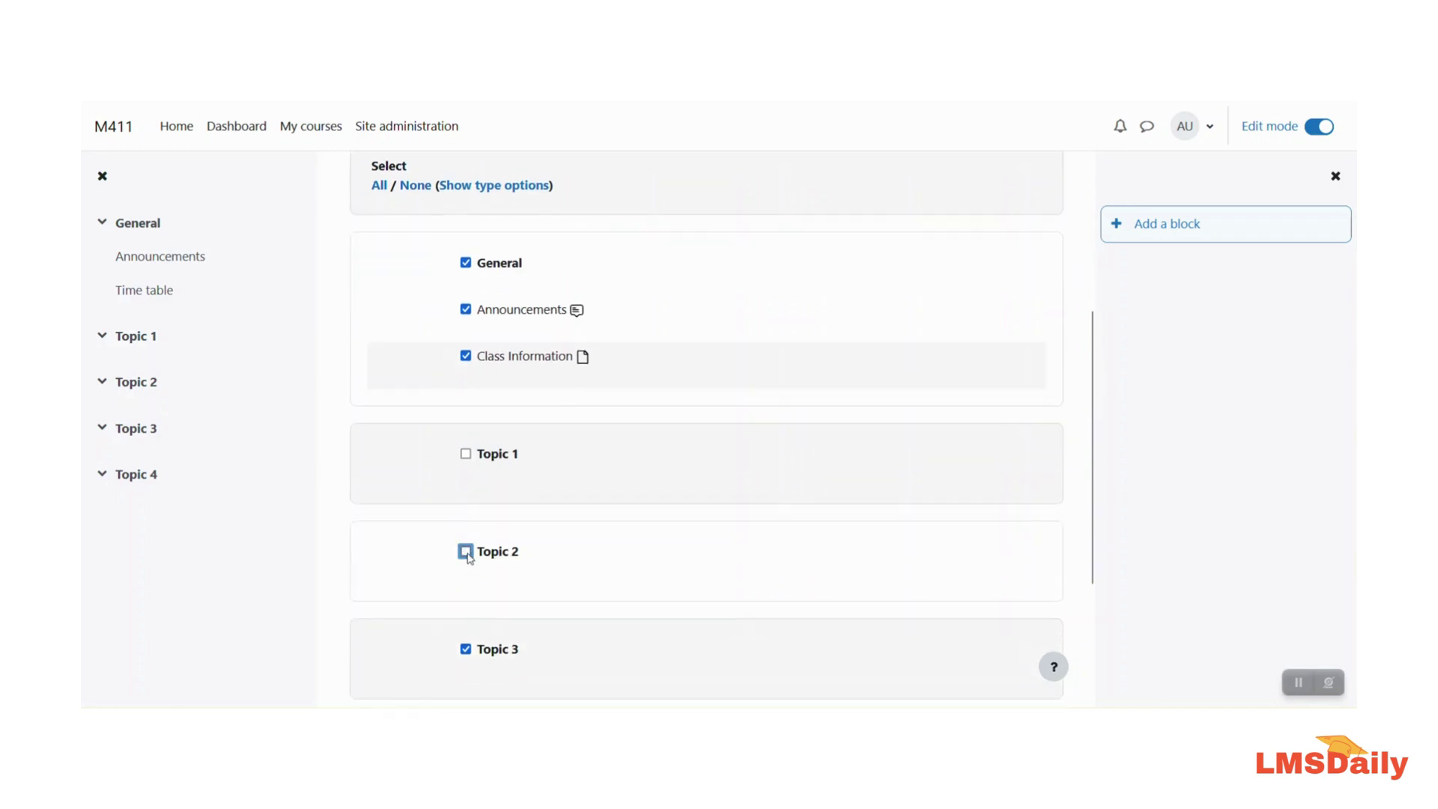
click(465, 649)
scroll(487, 591, down, 3)
click(465, 517)
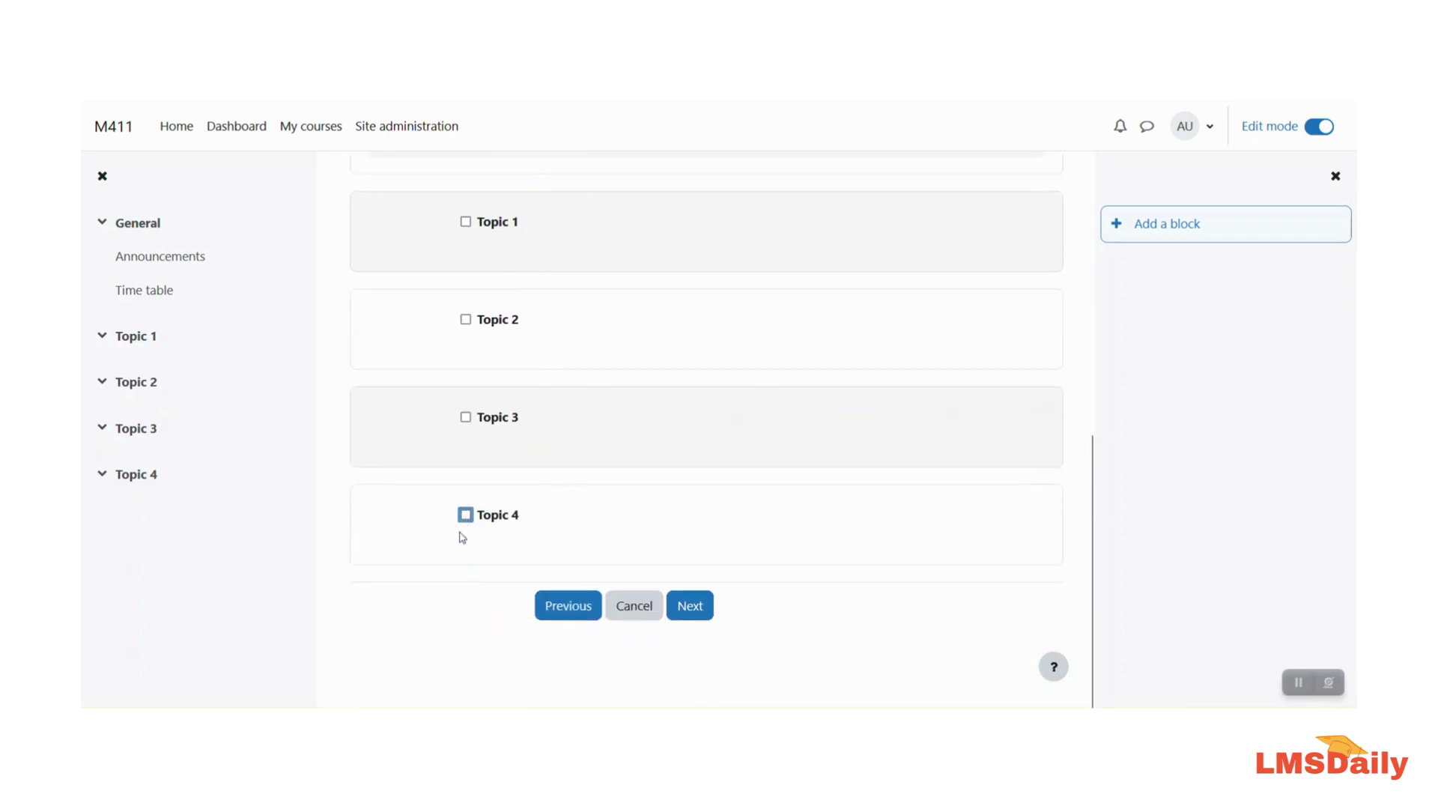
Exclude the Announcements forum and continue to the confirmation step
scroll(462, 538, up, 4)
click(465, 376)
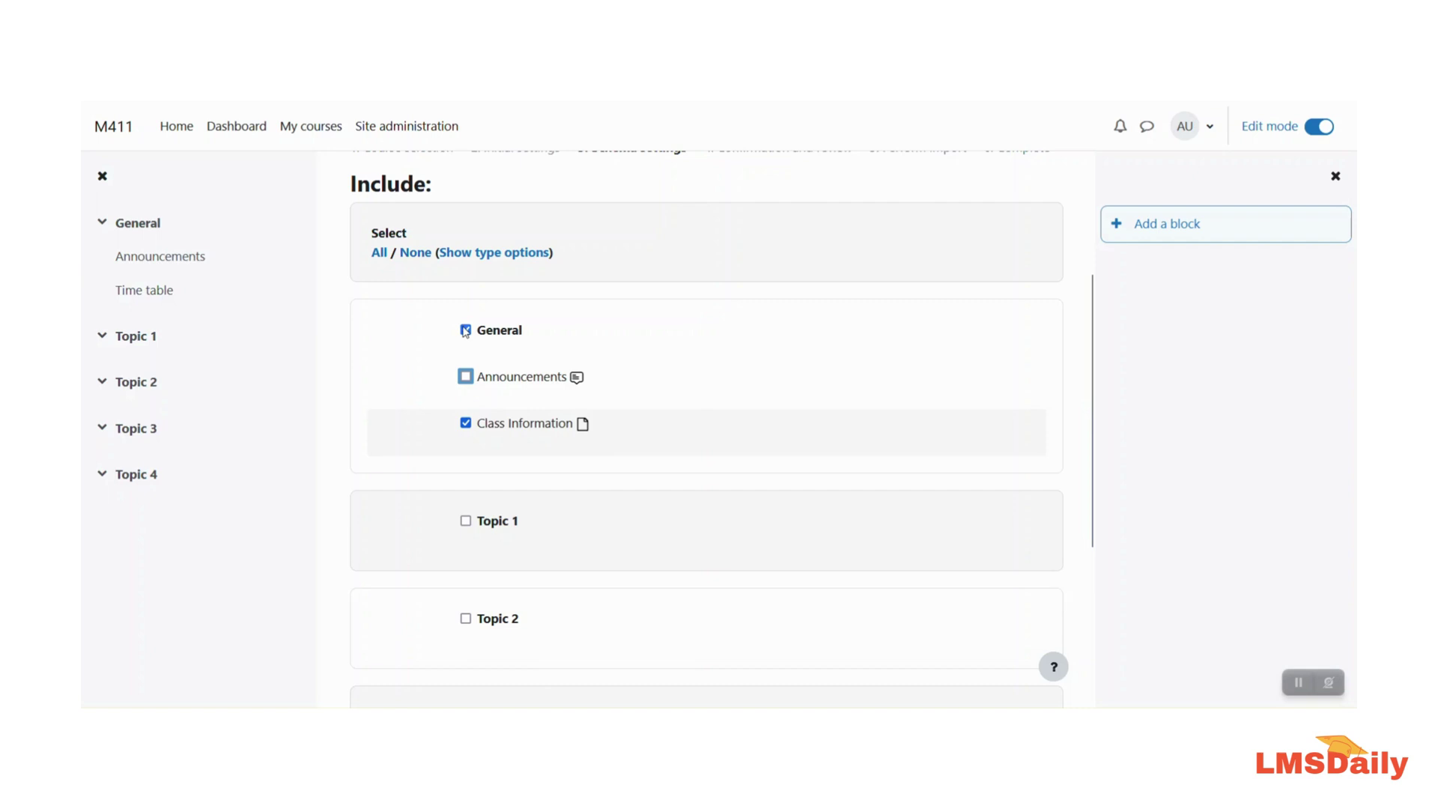
scroll(517, 457, down, 4)
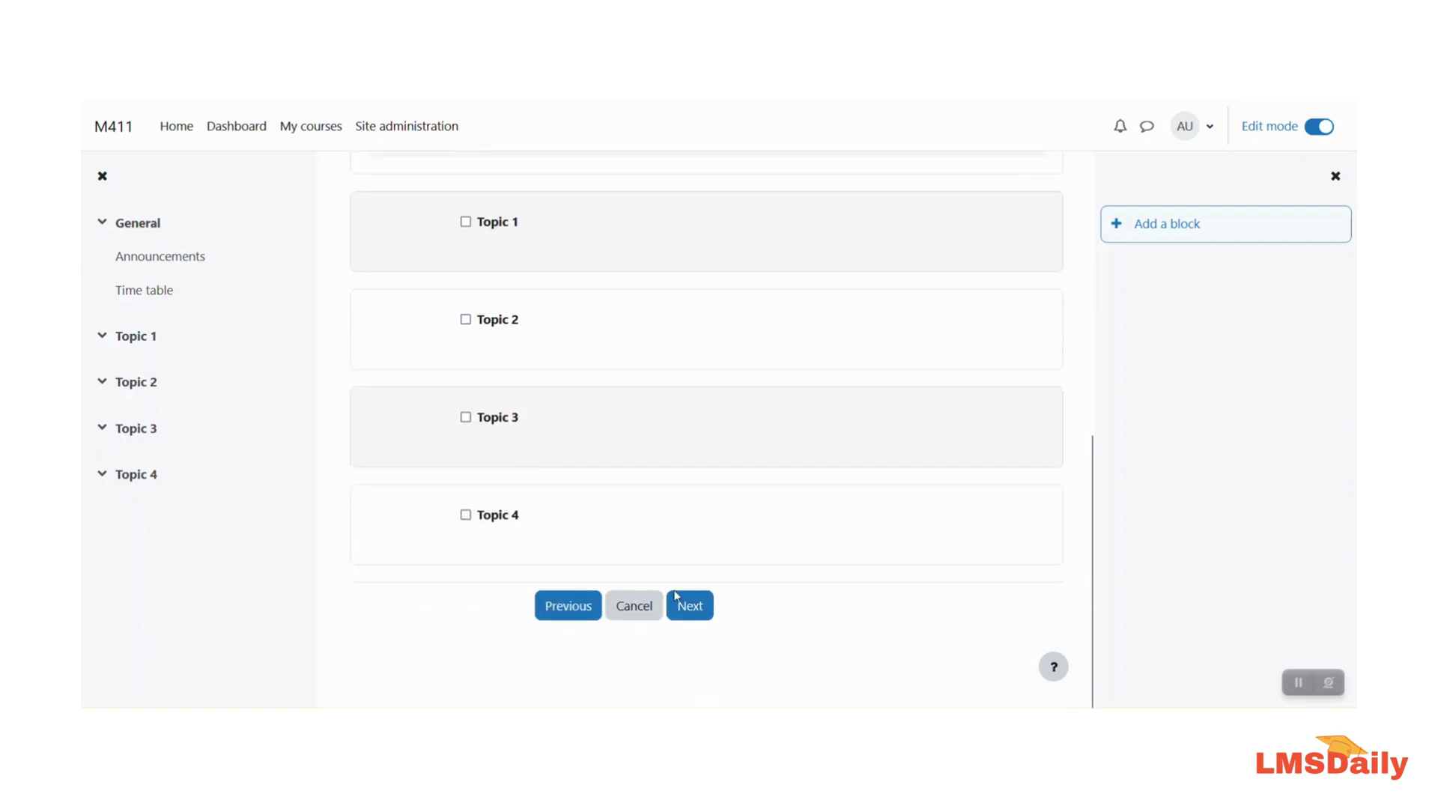
click(692, 606)
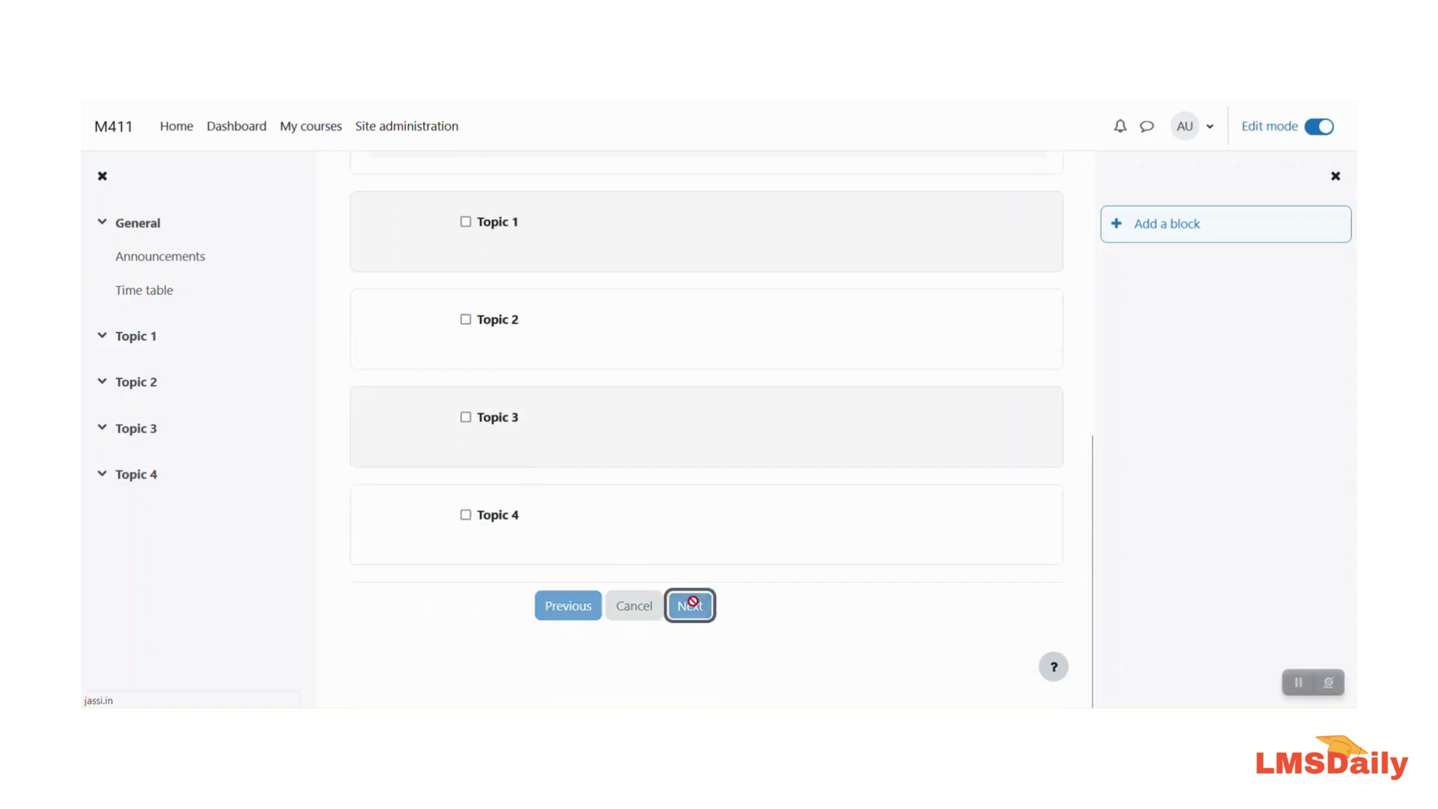
Perform the import of Class Information from M411 into the ENG course
scroll(679, 554, down, 15)
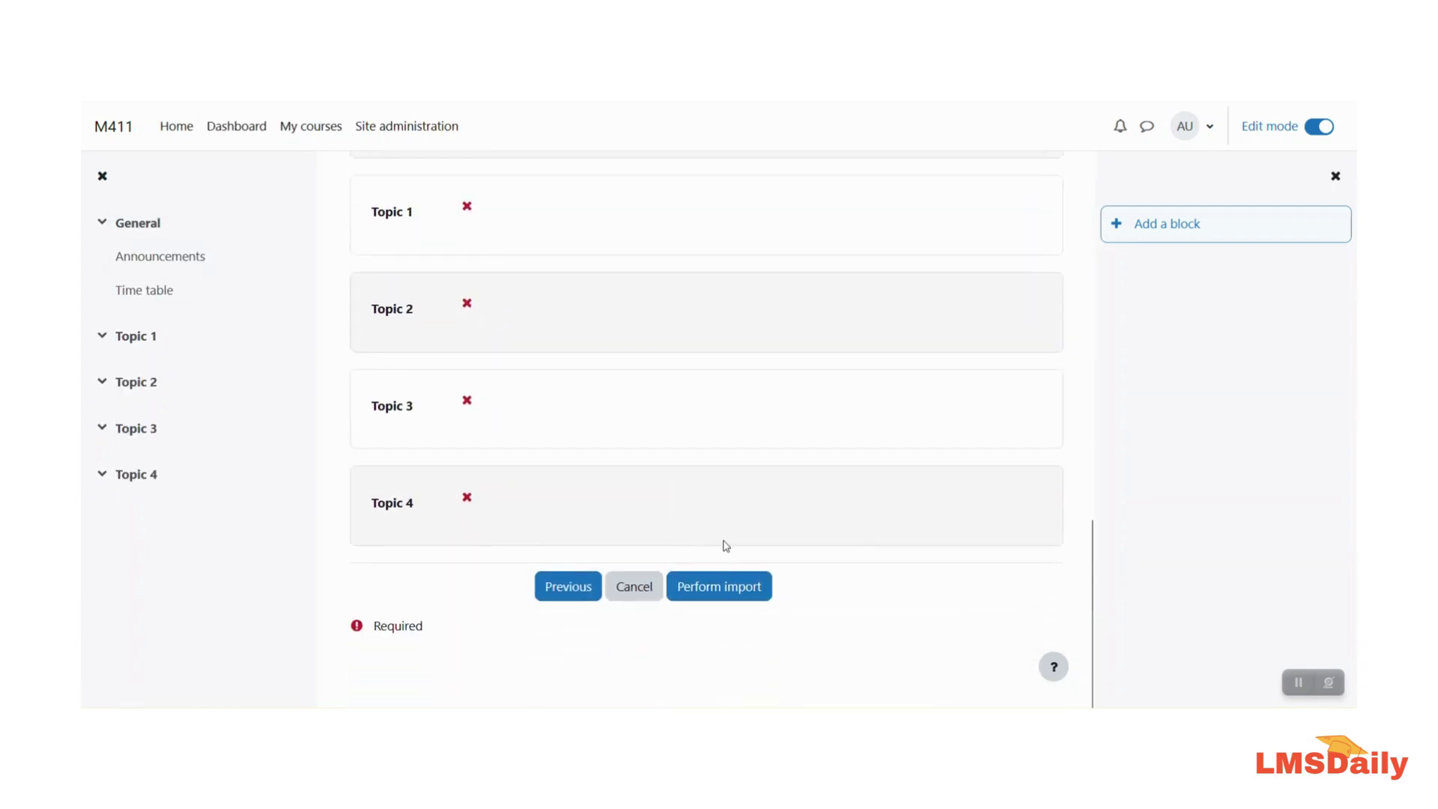
click(740, 595)
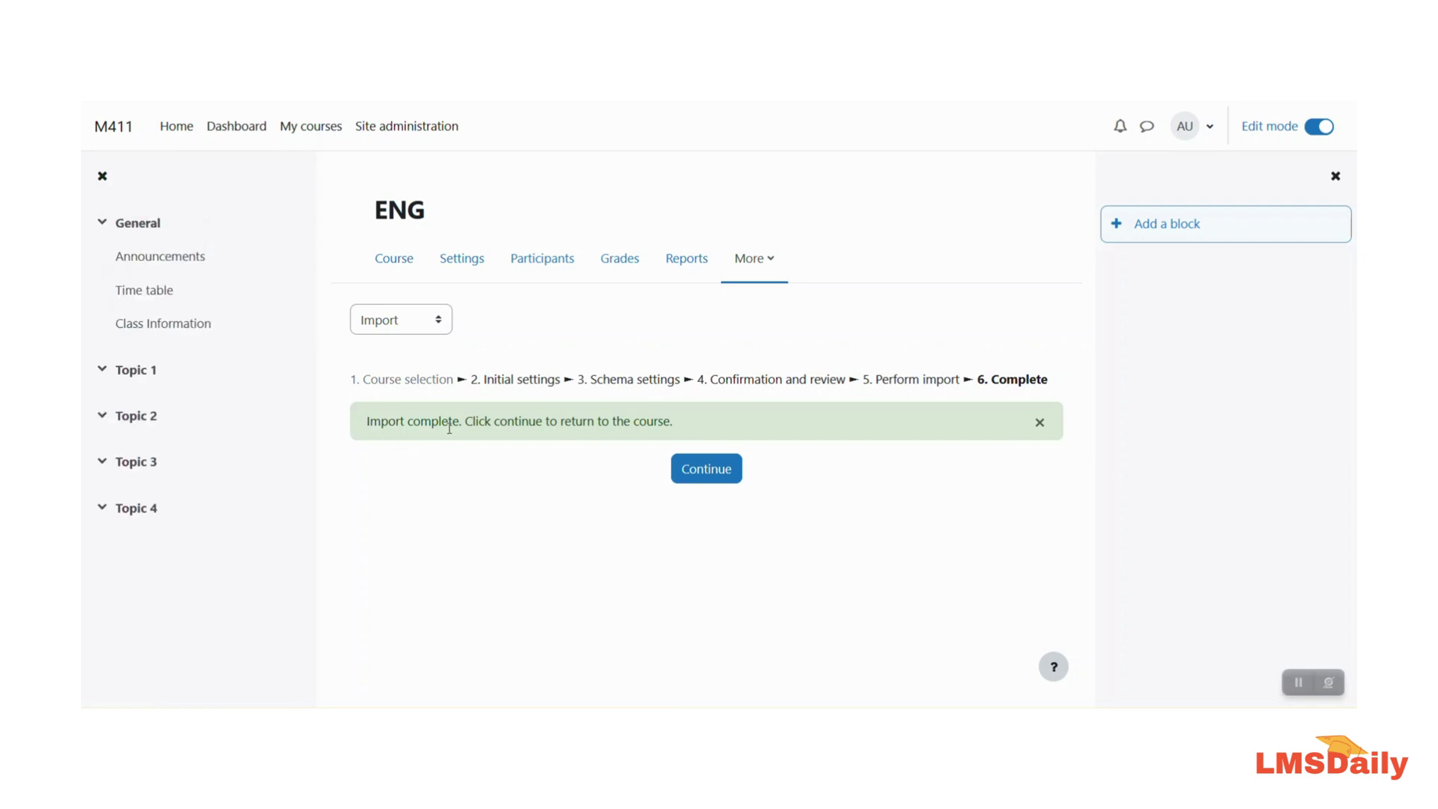
Return to ENG and check that Class Information sits under General, with Topics 1–4 empty
click(702, 468)
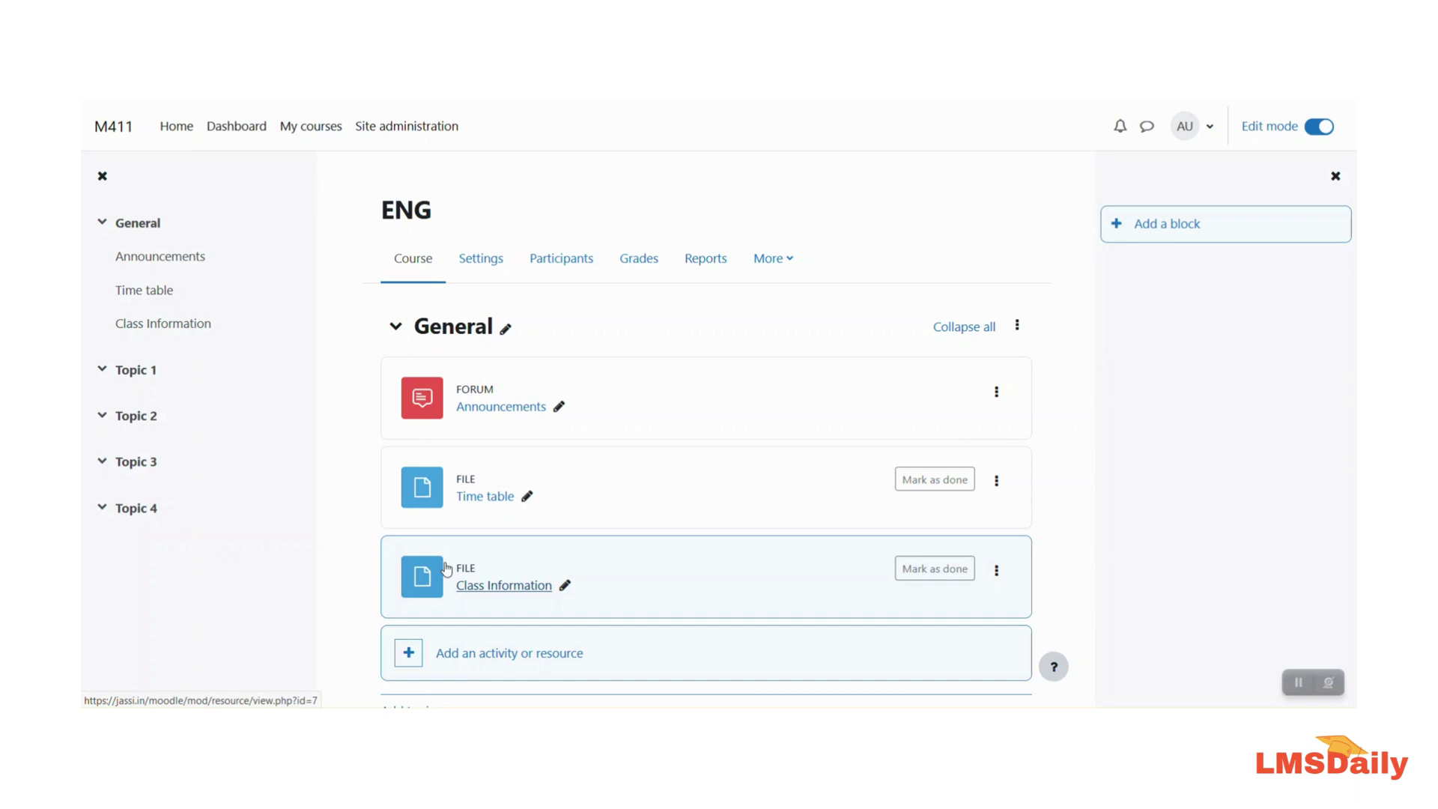
scroll(523, 495, down, 5)
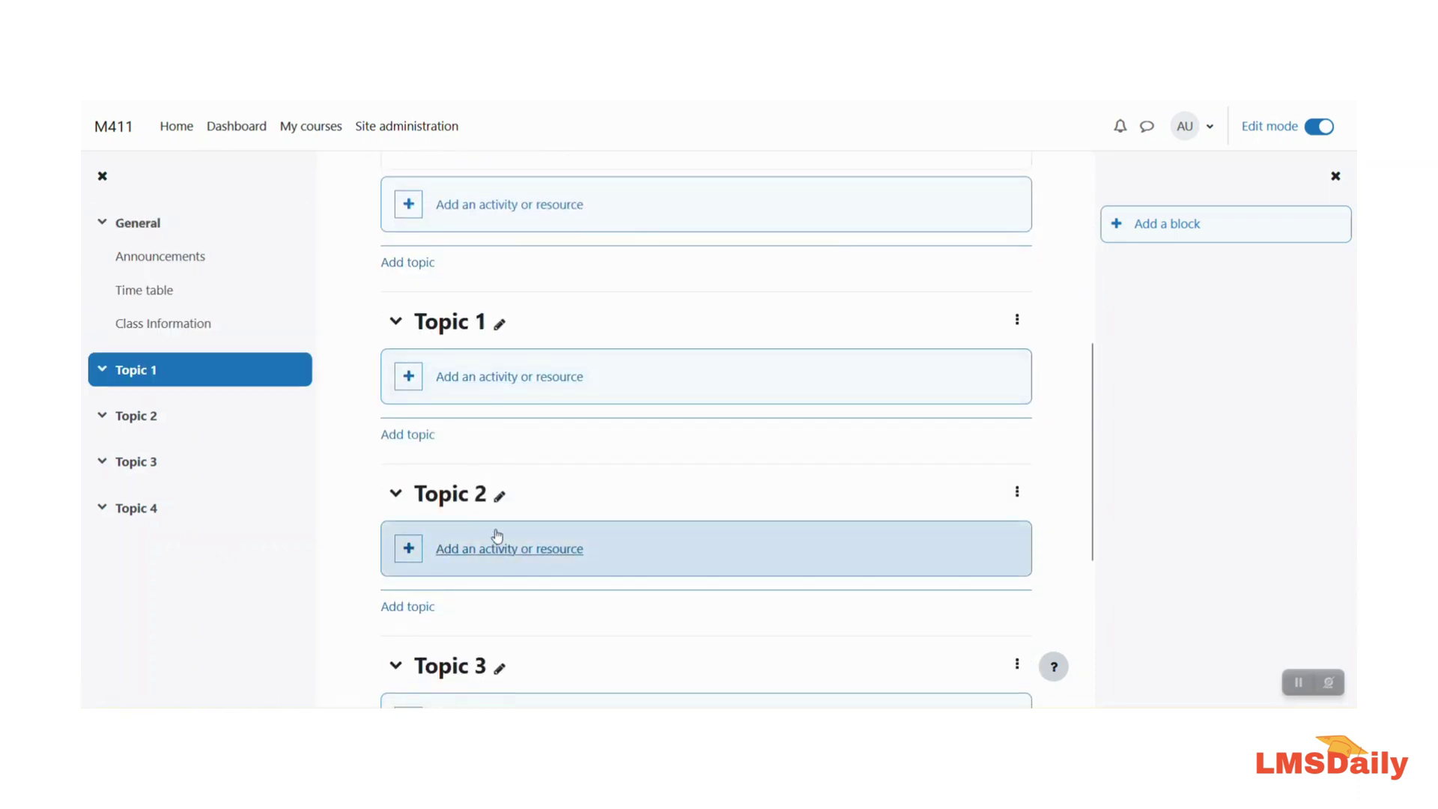
scroll(496, 535, up, 5)
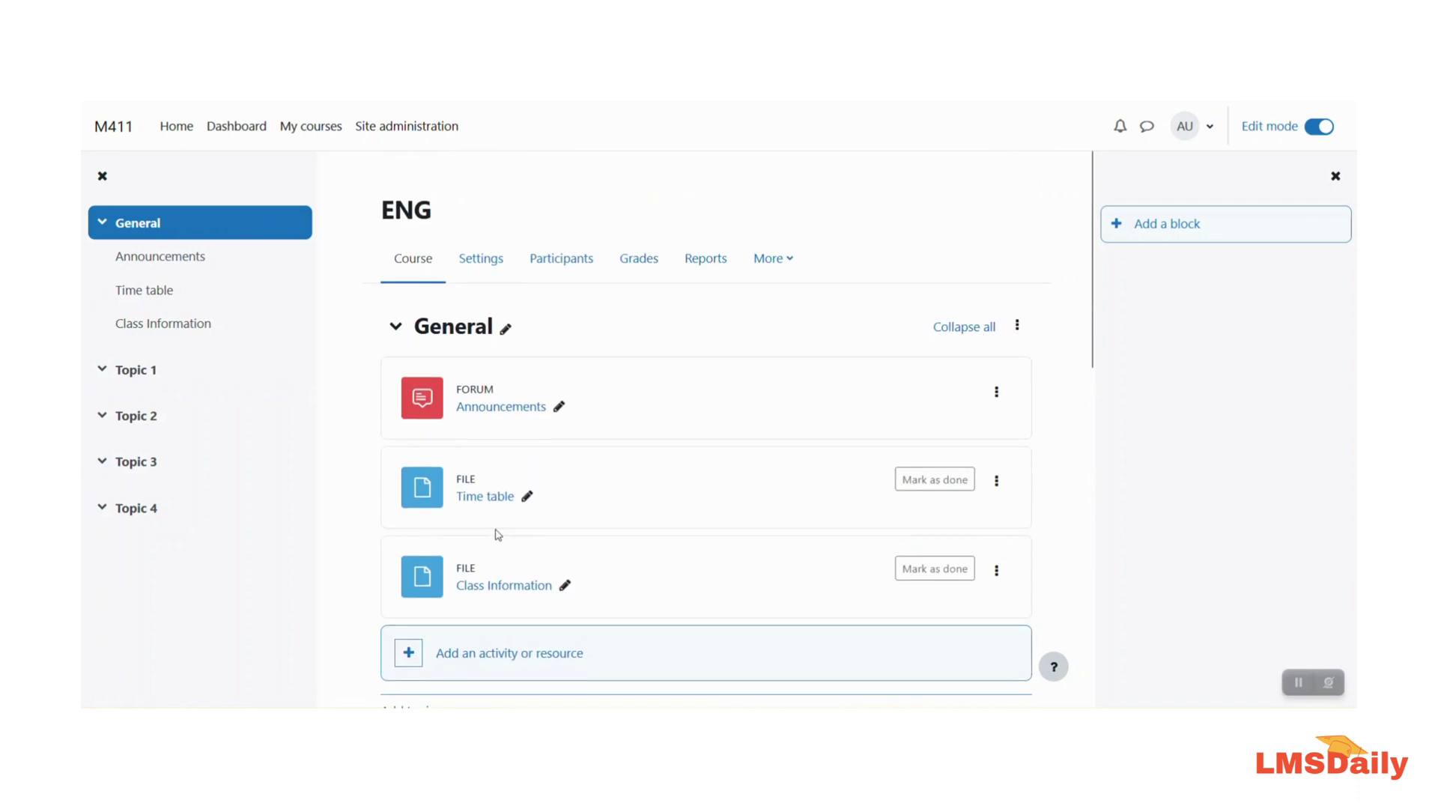